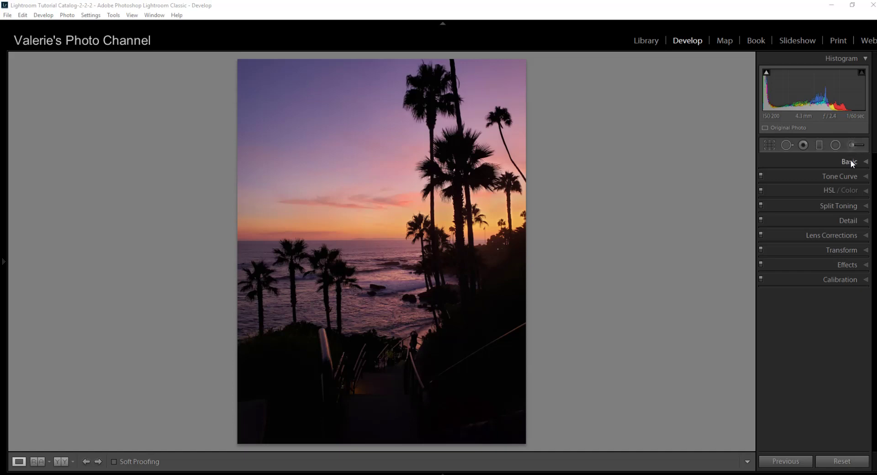
# Set Exposure +0.83, Contrast +7, Highlights −14, Shadows +38, Whites −5, Vibrance +26, Saturation +7.
pyautogui.click(865, 163)
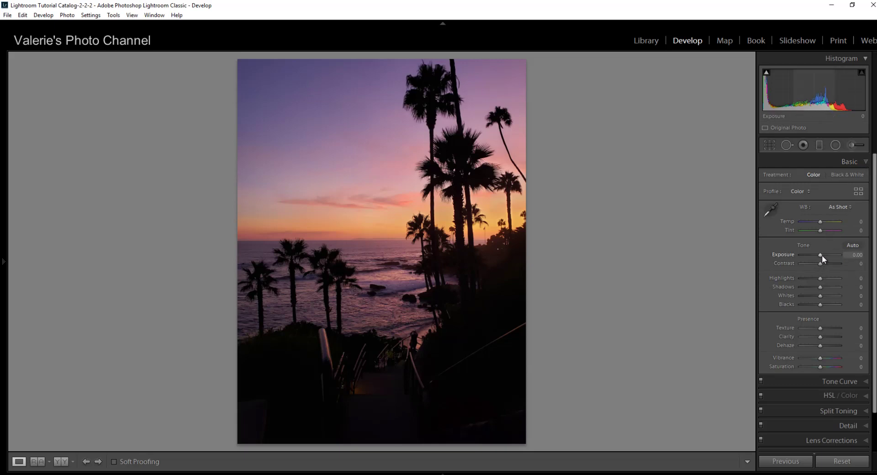
pyautogui.moveTo(820, 253); pyautogui.dragTo(823, 255)
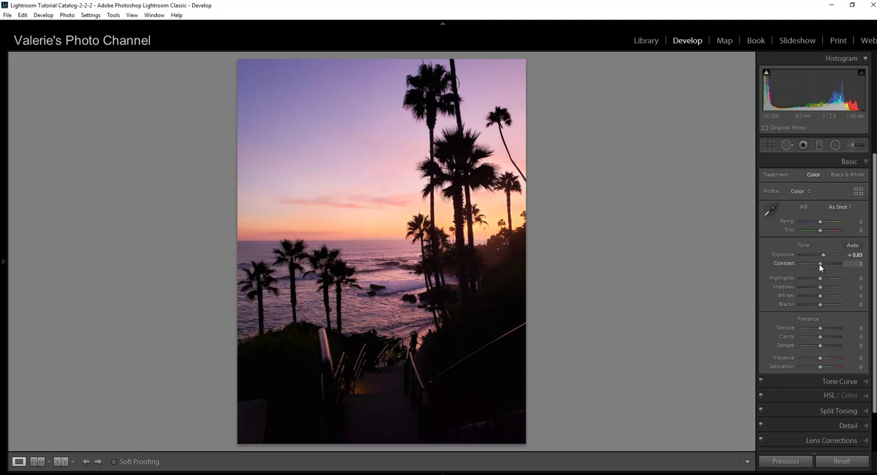
pyautogui.moveTo(819, 264); pyautogui.dragTo(817, 277)
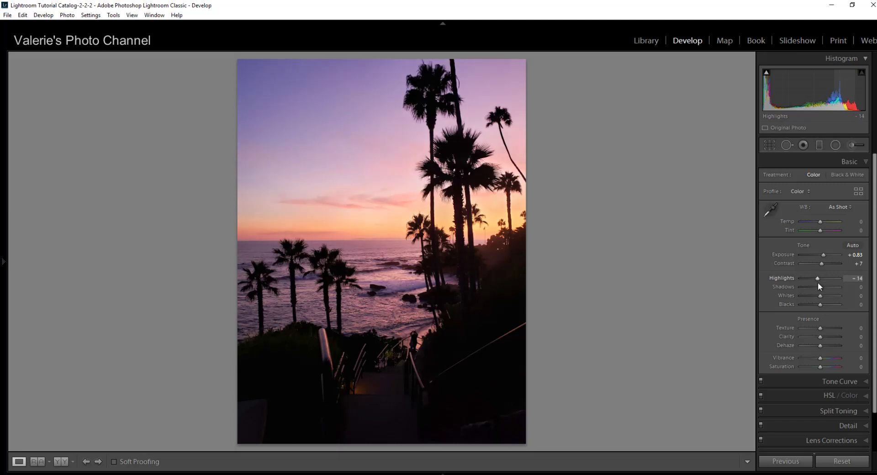
pyautogui.moveTo(820, 286); pyautogui.dragTo(827, 286)
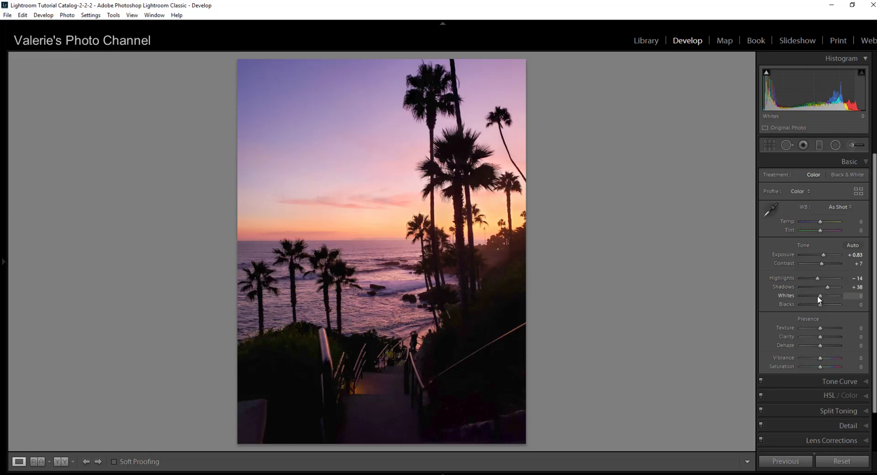
pyautogui.press('Down')
pyautogui.moveTo(820, 358); pyautogui.dragTo(824, 357)
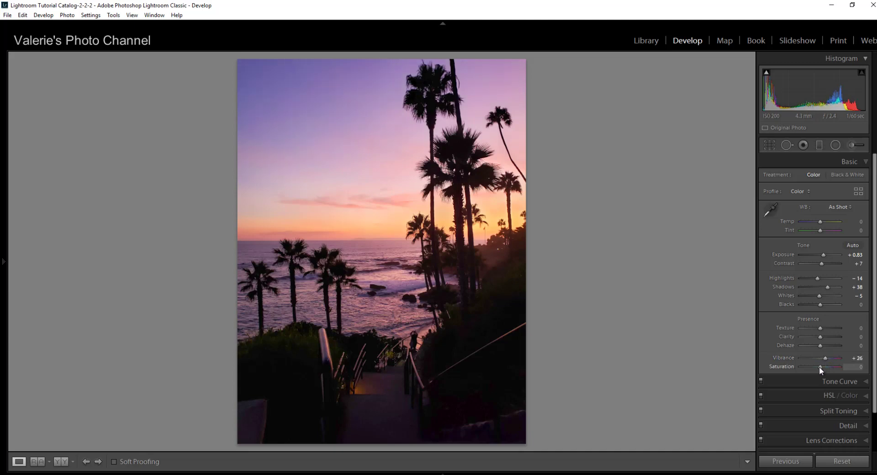
pyautogui.moveTo(819, 366); pyautogui.dragTo(821, 366)
# Collapse the Basic panel, select the Adjustment Brush, and expand its full Effect slider list.
pyautogui.click(865, 164)
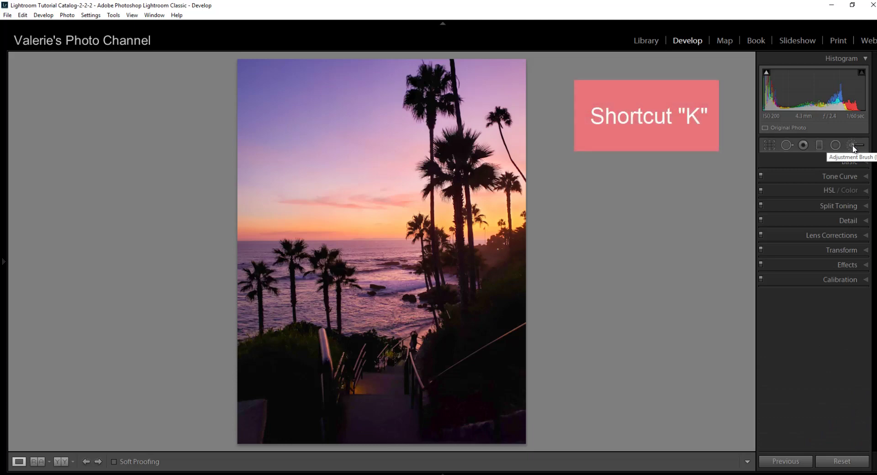
pyautogui.click(853, 146)
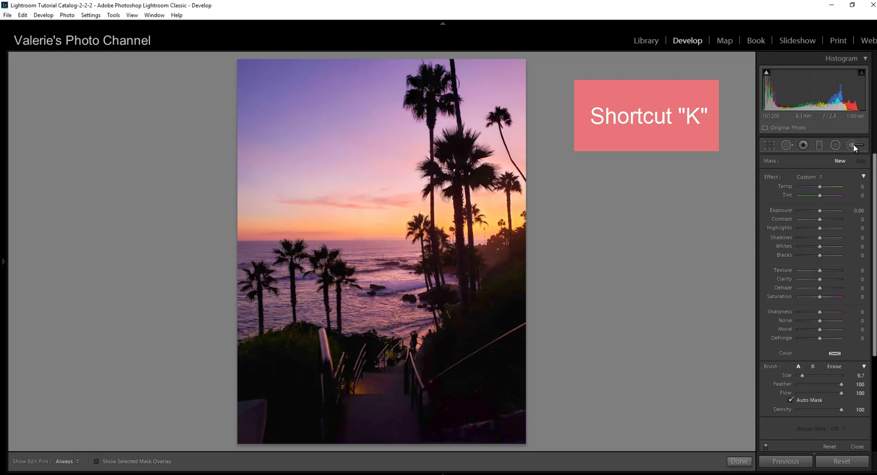
pyautogui.click(863, 177)
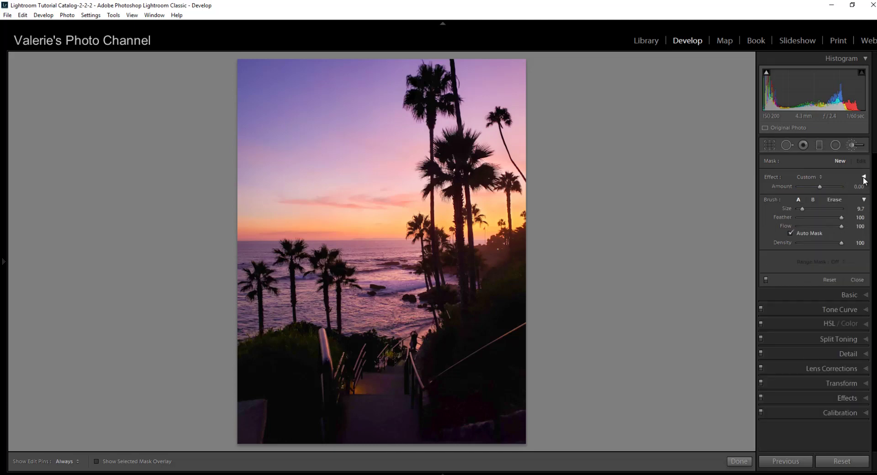
pyautogui.click(863, 177)
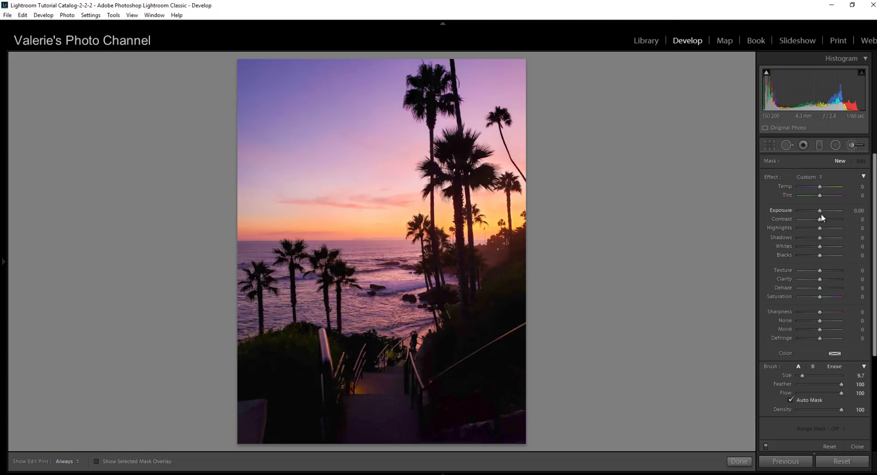
# Set brush Exposure to 1.65 and paint a brightening patch over the upper-left sky.
pyautogui.moveTo(819, 212); pyautogui.dragTo(829, 212)
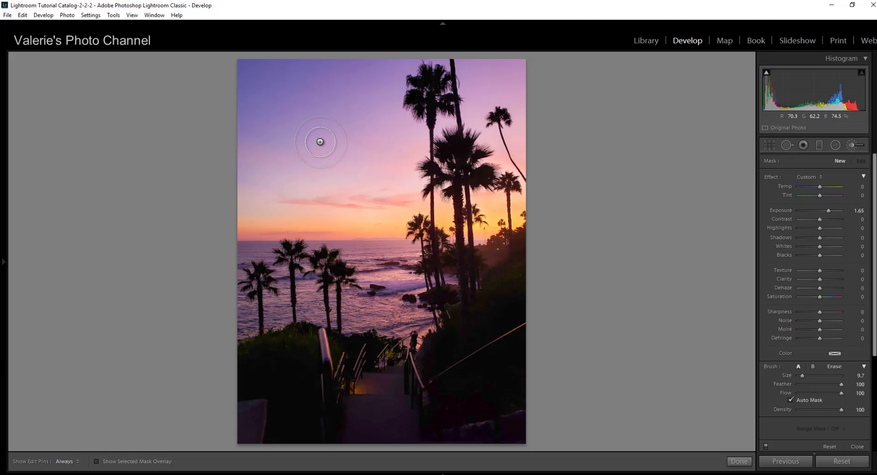
pyautogui.press('h')
pyautogui.moveTo(321, 142)
pyautogui.mouseDown()
pyautogui.moveTo(294, 146)
pyautogui.moveTo(310, 159)
pyautogui.moveTo(350, 160)
pyautogui.moveTo(317, 168)
pyautogui.moveTo(342, 137)
pyautogui.moveTo(330, 161)
pyautogui.mouseUp()
pyautogui.press('h')
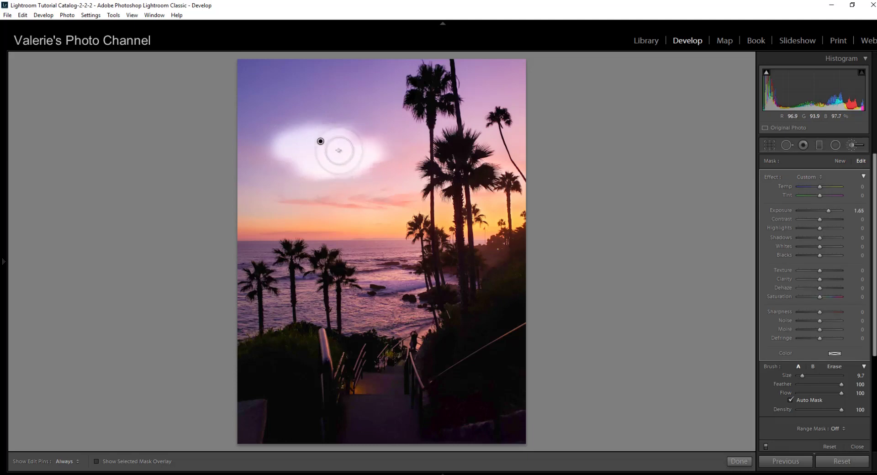
pyautogui.scroll(1, 339, 150)
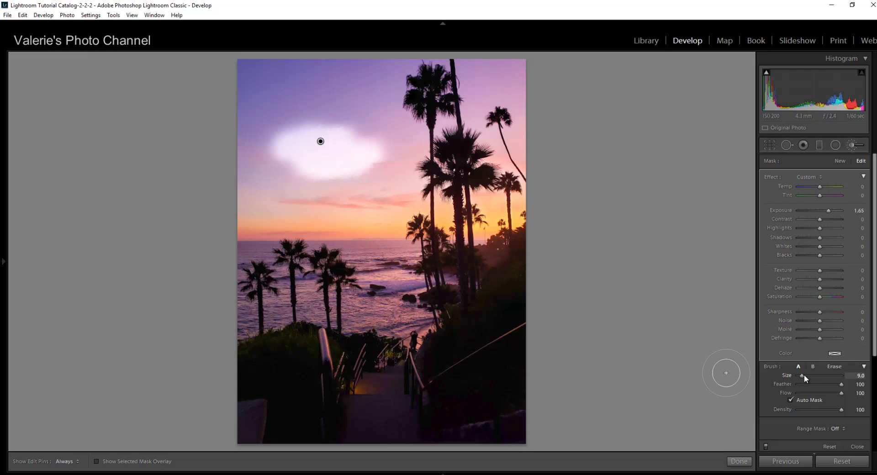
# Shrink the brush and erase the right part of the brightened sky patch.
pyautogui.moveTo(804, 374); pyautogui.dragTo(802, 379)
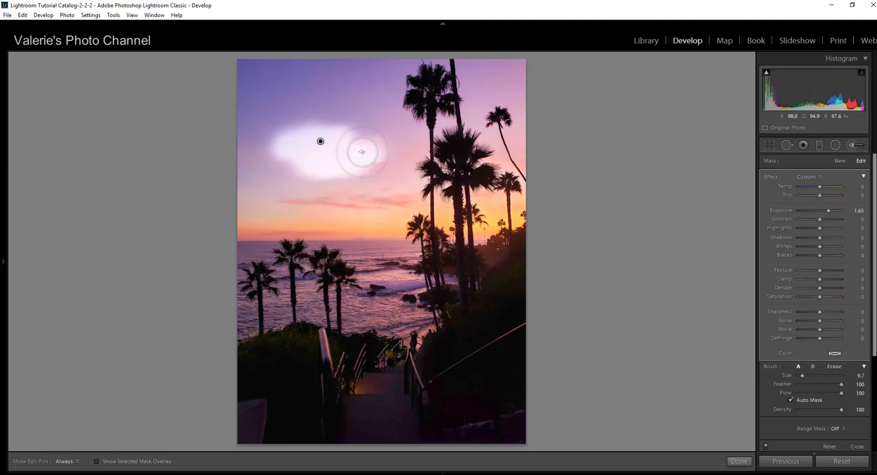
pyautogui.press('alt')
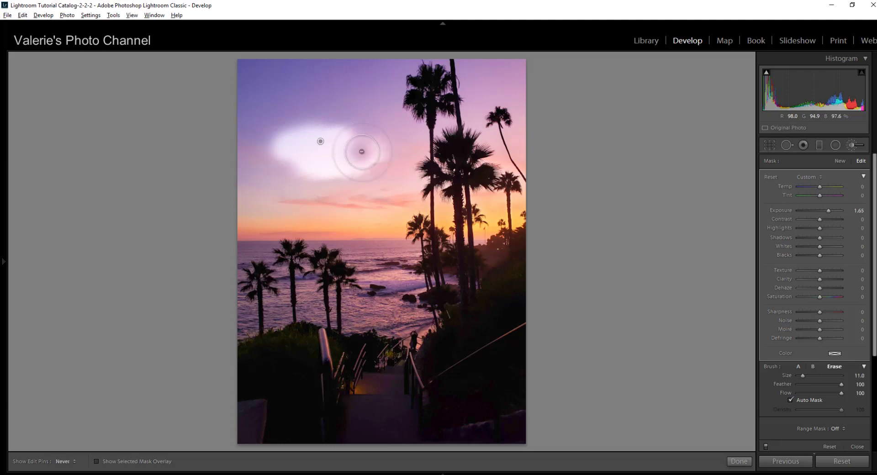
pyautogui.moveTo(362, 151)
pyautogui.mouseDown()
pyautogui.moveTo(358, 179)
pyautogui.moveTo(365, 129)
pyautogui.moveTo(371, 159)
pyautogui.moveTo(374, 148)
pyautogui.moveTo(355, 126)
pyautogui.moveTo(357, 168)
pyautogui.moveTo(344, 184)
pyautogui.moveTo(345, 174)
pyautogui.moveTo(368, 166)
pyautogui.moveTo(357, 127)
pyautogui.moveTo(360, 146)
pyautogui.mouseUp()
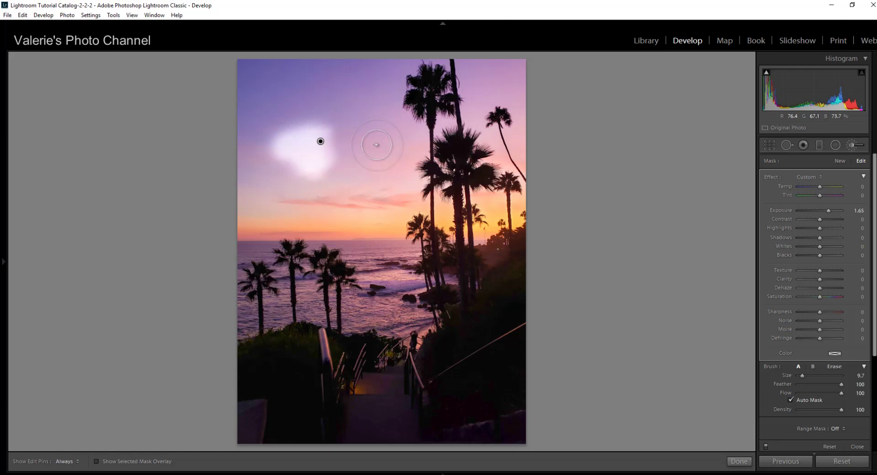
# Check the sky patch with the red mask overlay, then delete that brush mask.
pyautogui.click(96, 462)
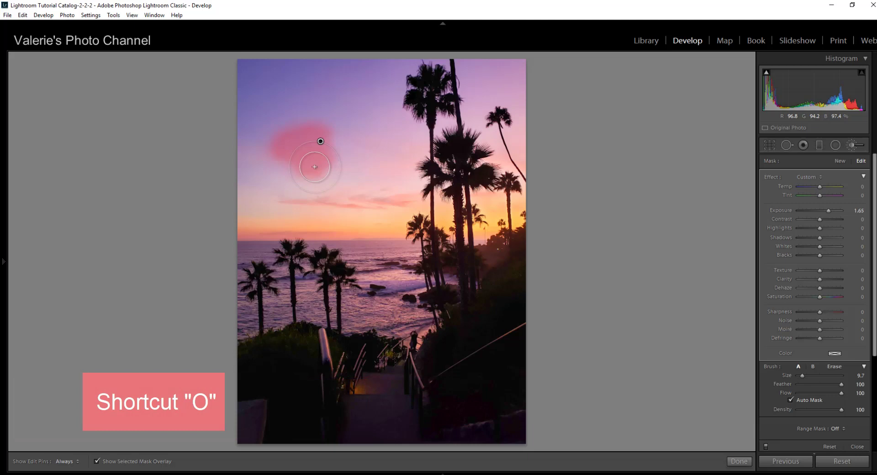
pyautogui.press('o')
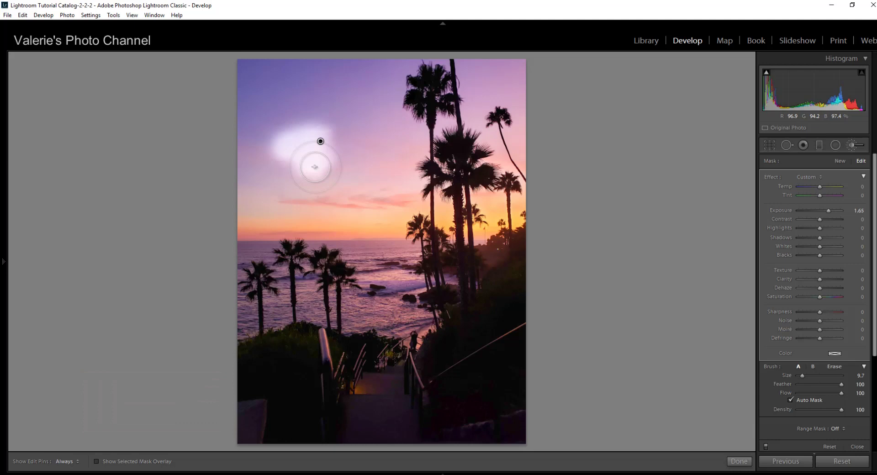
pyautogui.click(315, 167)
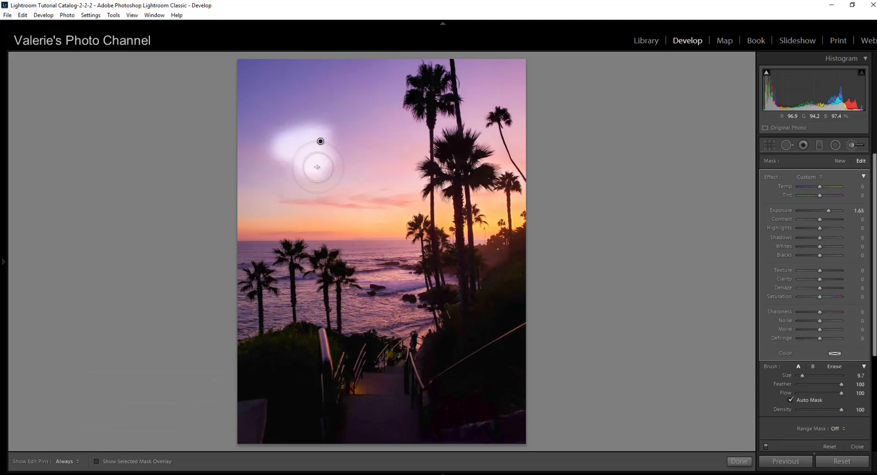
pyautogui.rightClick(322, 145)
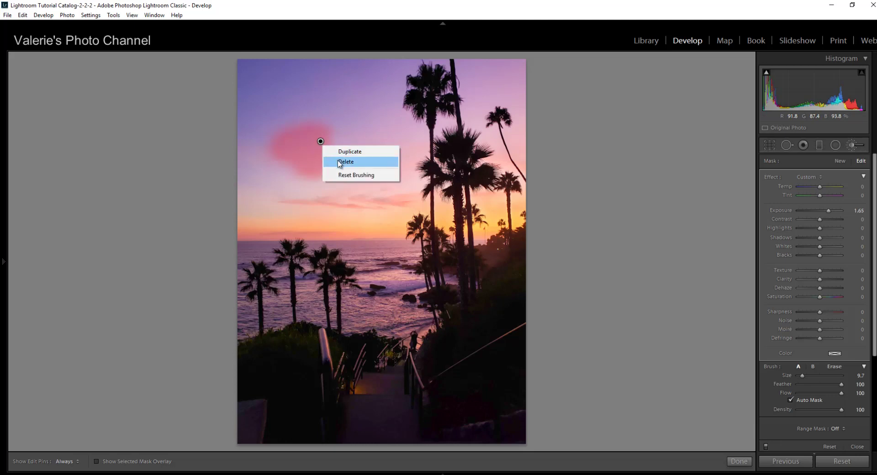
pyautogui.click(339, 163)
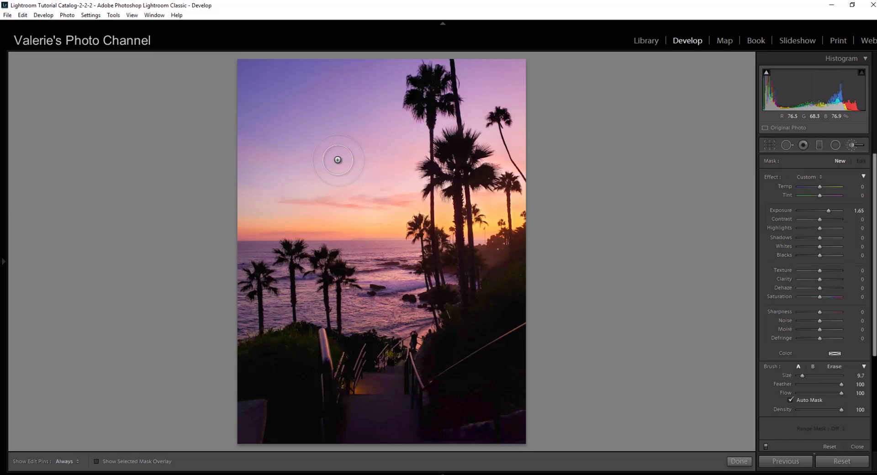
pyautogui.click(820, 177)
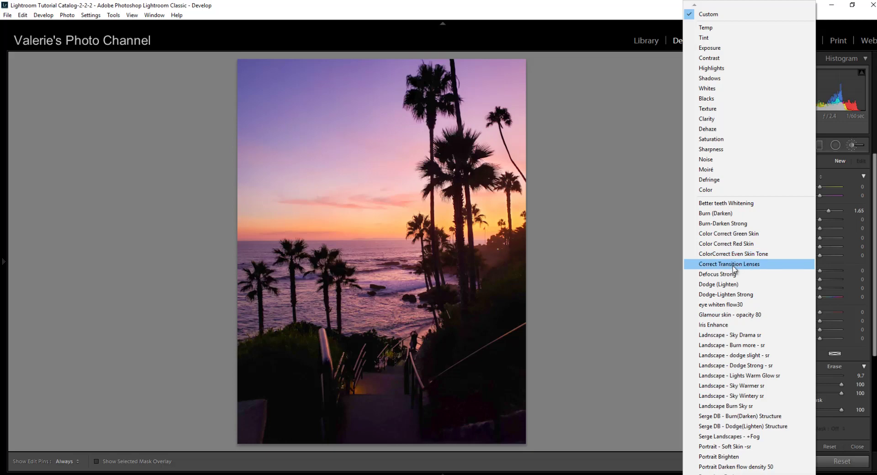
pyautogui.click(661, 276)
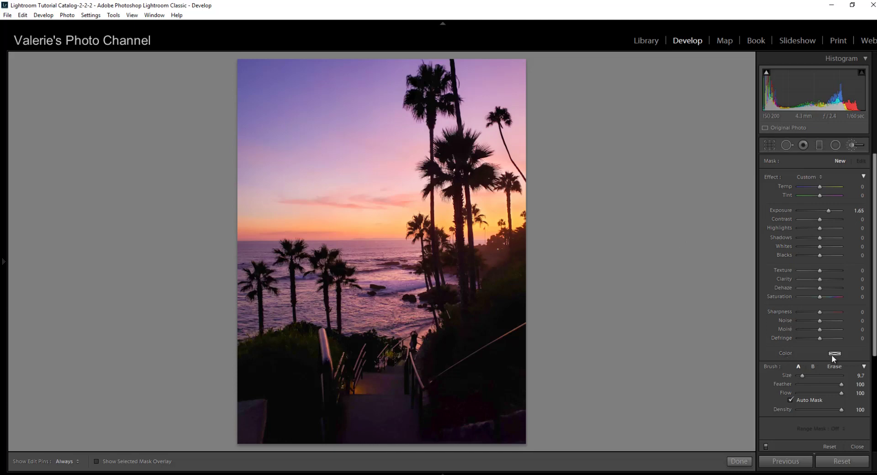
# Reset the brush effect sliders and set a yellow colour tint at hue 49, saturation 86.
pyautogui.doubleClick(771, 178)
pyautogui.click(835, 353)
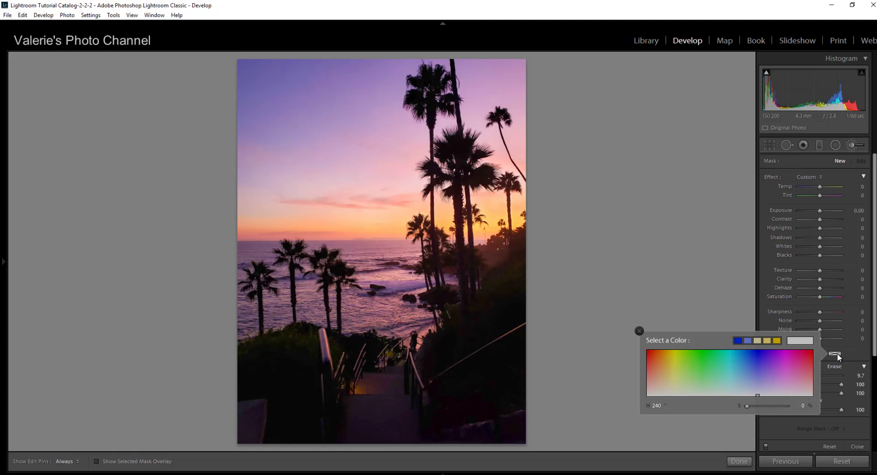
pyautogui.click(663, 357)
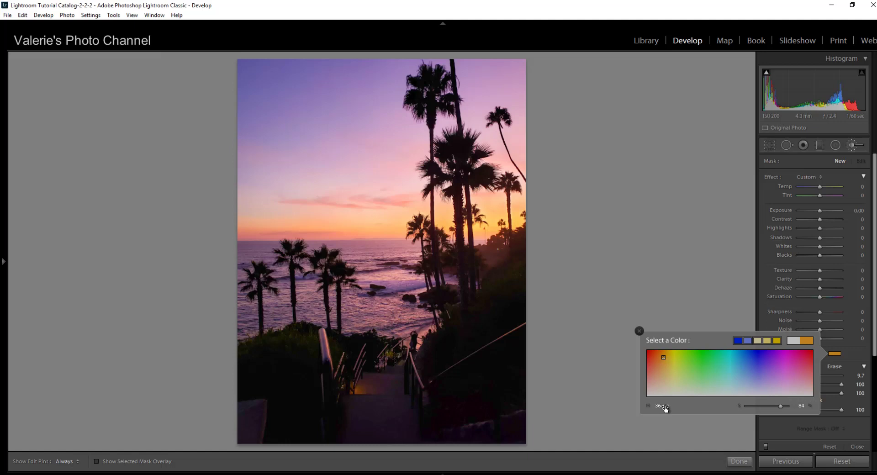
pyautogui.moveTo(663, 408); pyautogui.dragTo(668, 410)
pyautogui.moveTo(780, 406); pyautogui.dragTo(780, 406)
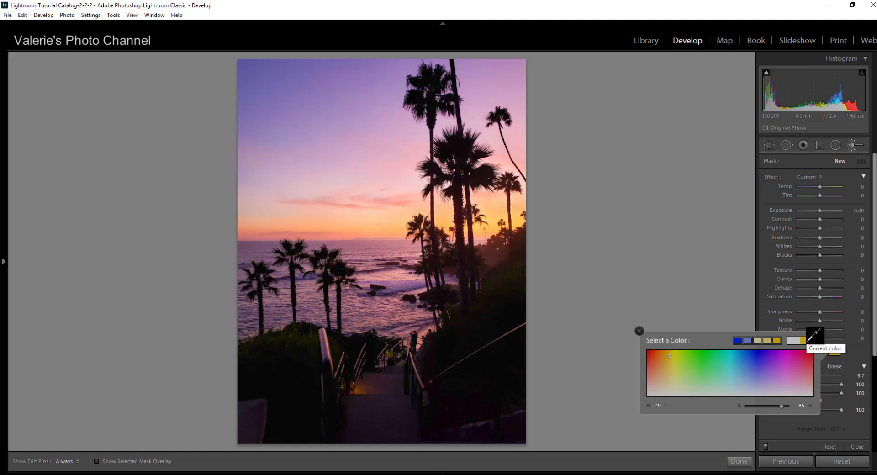
pyautogui.click(680, 270)
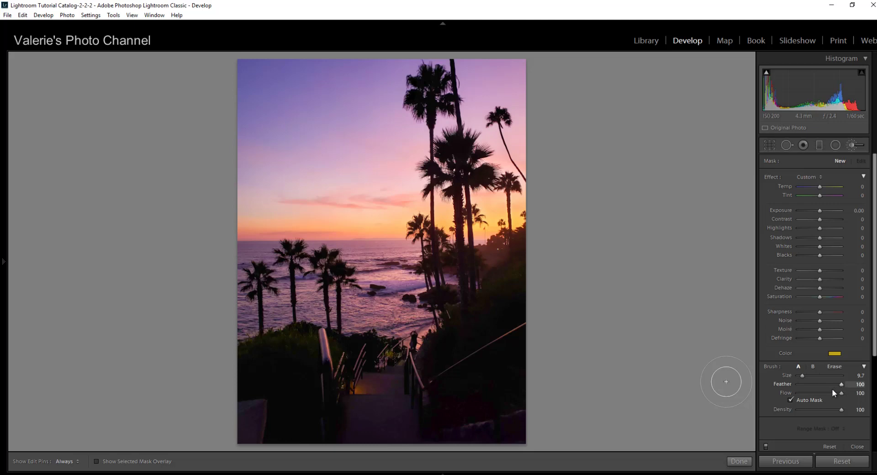
# Try warm-tint strokes across the sky, including a zero-feather one, then delete that mask.
pyautogui.press('h')
pyautogui.click(288, 126)
pyautogui.moveTo(328, 120)
pyautogui.mouseDown()
pyautogui.moveTo(367, 110)
pyautogui.moveTo(285, 133)
pyautogui.moveTo(376, 115)
pyautogui.mouseUp()
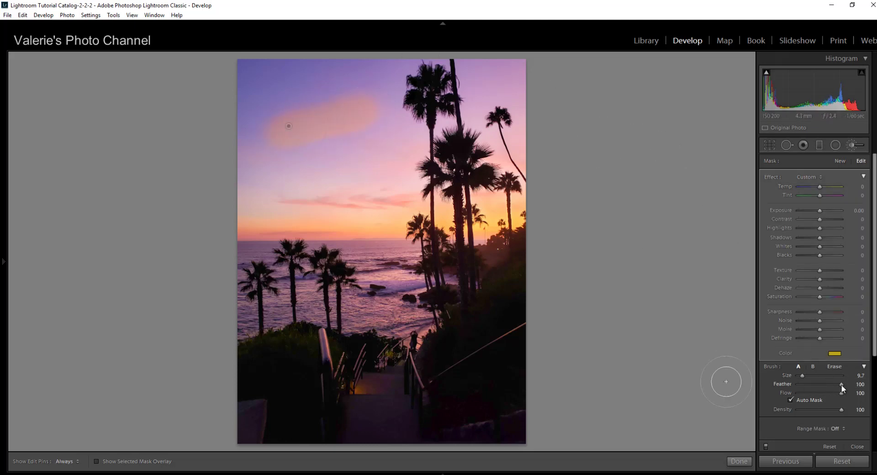
pyautogui.moveTo(840, 384); pyautogui.dragTo(796, 383)
pyautogui.moveTo(286, 180); pyautogui.dragTo(346, 164)
pyautogui.press('Delete')
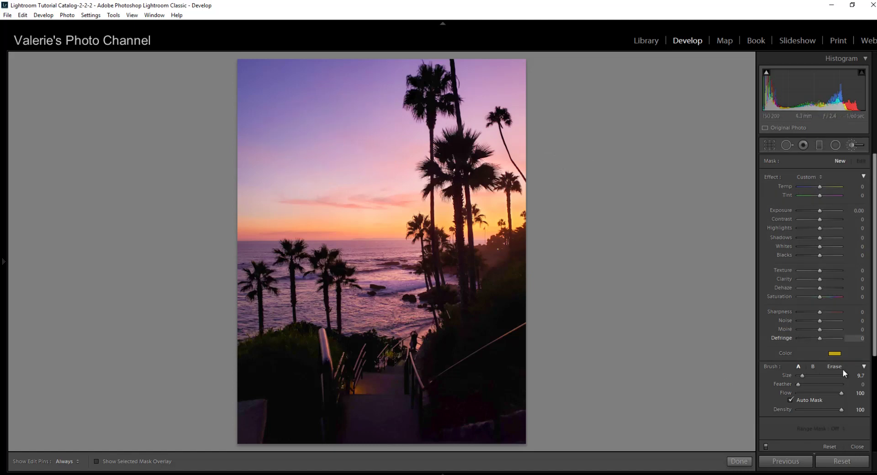
# Restore full feather, lower flow, and paint the yellow tint along the horizon with size 7.
pyautogui.moveTo(799, 384); pyautogui.dragTo(845, 385)
pyautogui.moveTo(831, 392); pyautogui.dragTo(827, 391)
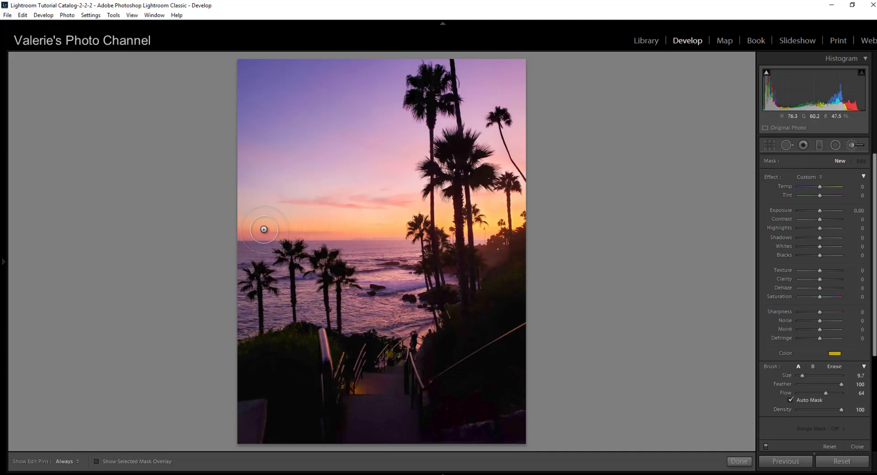
pyautogui.scroll(-5, 264, 230)
pyautogui.press('h')
pyautogui.press('h')
pyautogui.hotkey('ctrl', 'z')
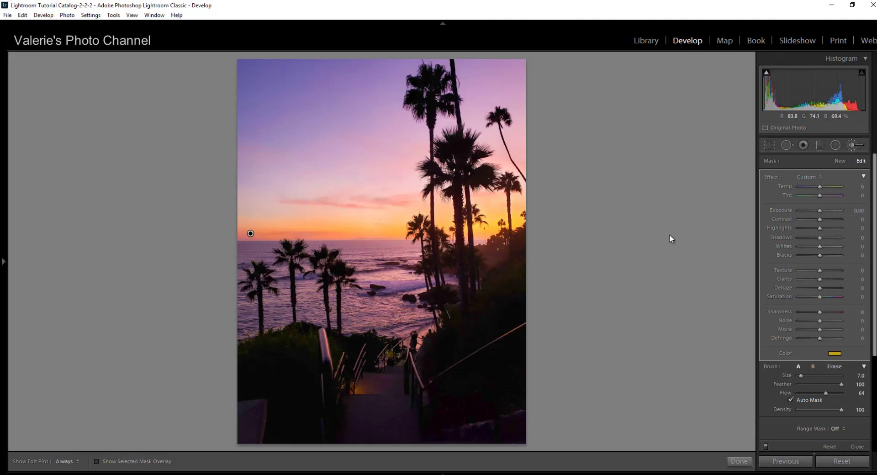
# Add a new brush mask with reset sliders, higher flow and Tint +22, painted over the mid sky.
pyautogui.click(842, 160)
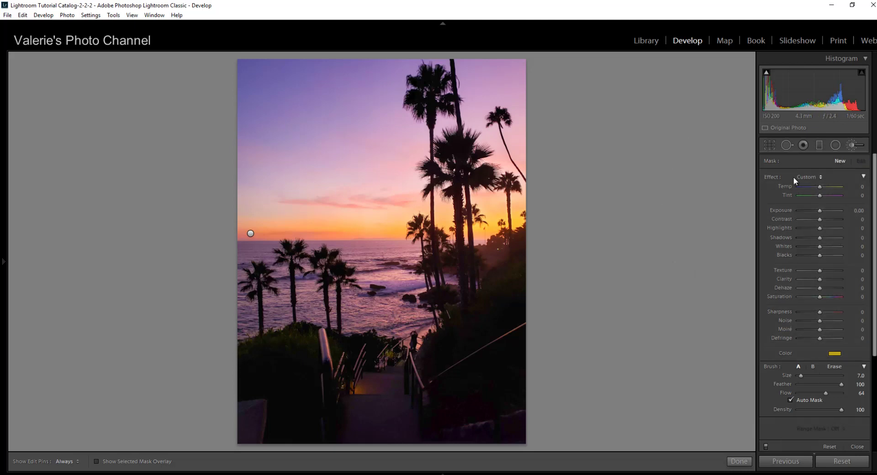
pyautogui.doubleClick(771, 178)
pyautogui.moveTo(826, 393); pyautogui.dragTo(832, 394)
pyautogui.scroll(2, 265, 171)
pyautogui.scroll(1, 265, 172)
pyautogui.press('h')
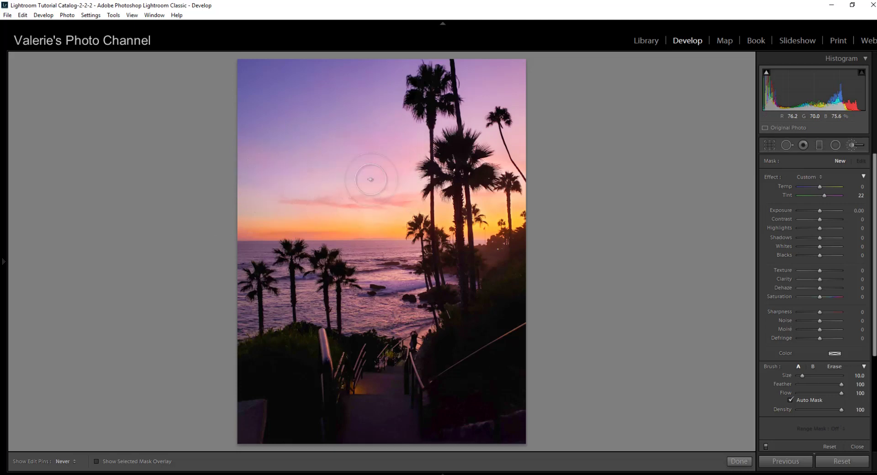
pyautogui.moveTo(471, 187)
pyautogui.mouseDown()
pyautogui.moveTo(485, 190)
pyautogui.moveTo(503, 158)
pyautogui.mouseUp()
pyautogui.press('h')
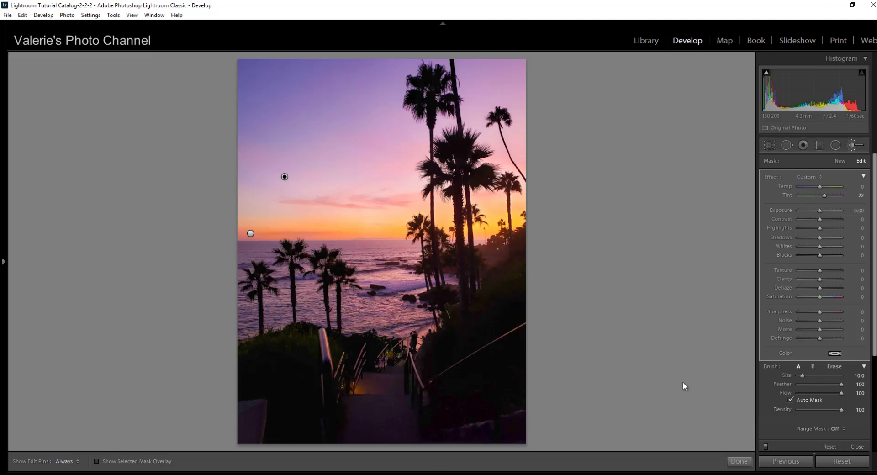
pyautogui.click(766, 446)
pyautogui.click(766, 446)
# Start a new brush mask at Exposure 0.52 with the brush enlarged to 14 for the stairs.
pyautogui.click(839, 162)
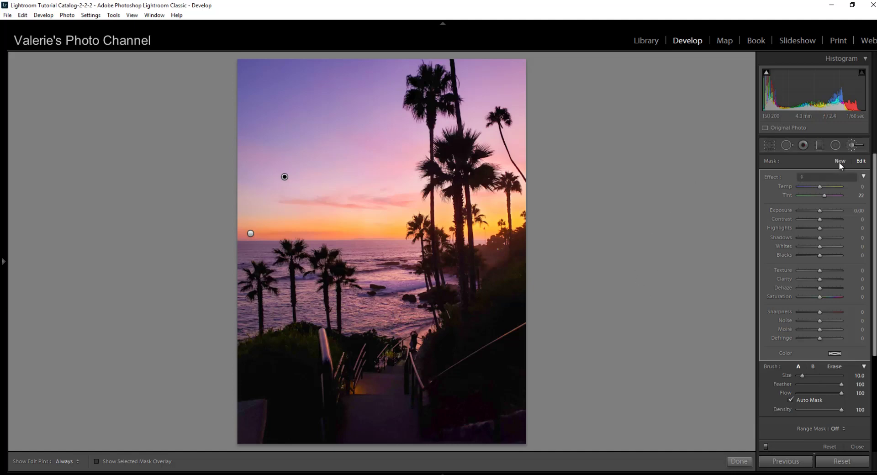
pyautogui.doubleClick(772, 177)
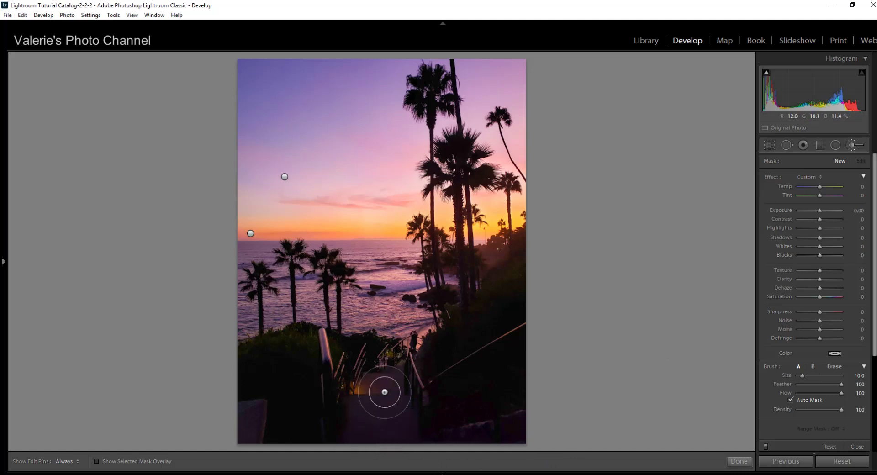
pyautogui.moveTo(820, 212); pyautogui.dragTo(818, 213)
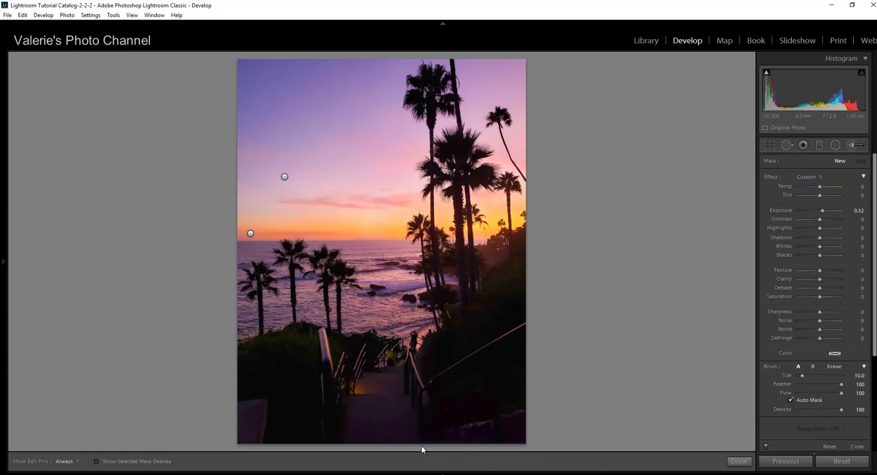
pyautogui.scroll(2, 384, 421)
pyautogui.scroll(1, 382, 422)
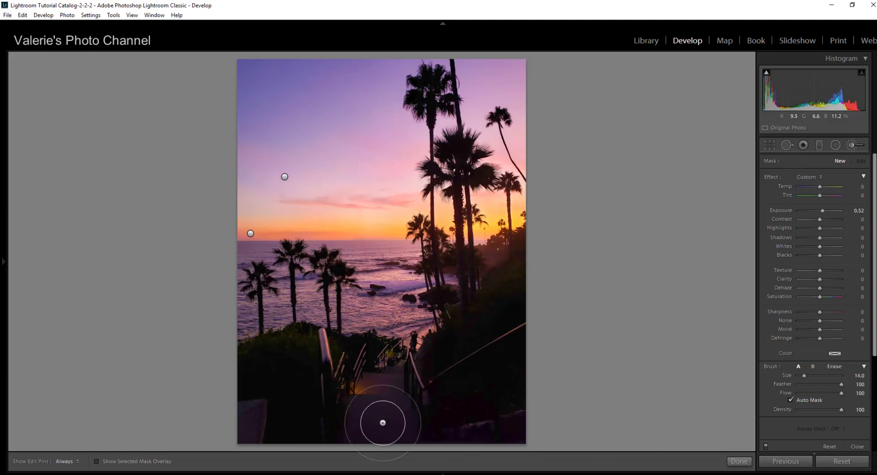
pyautogui.press('h')
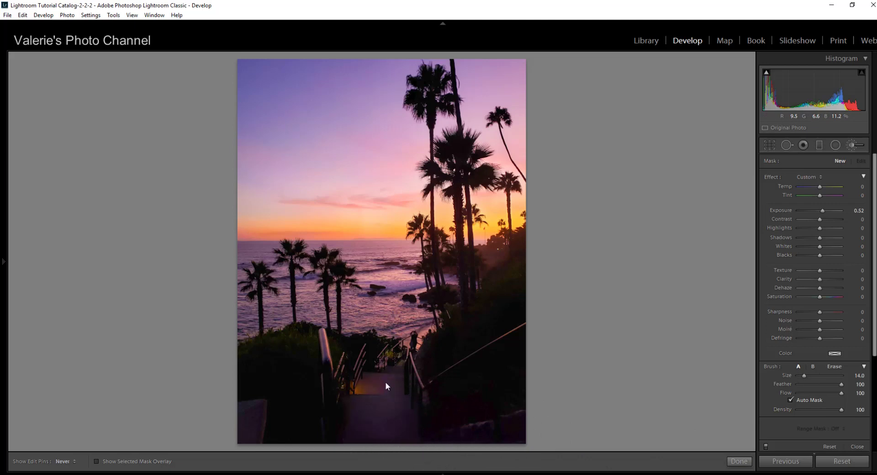
# Show the pins and toggle the brush adjustments off and on to compare.
pyautogui.press('h')
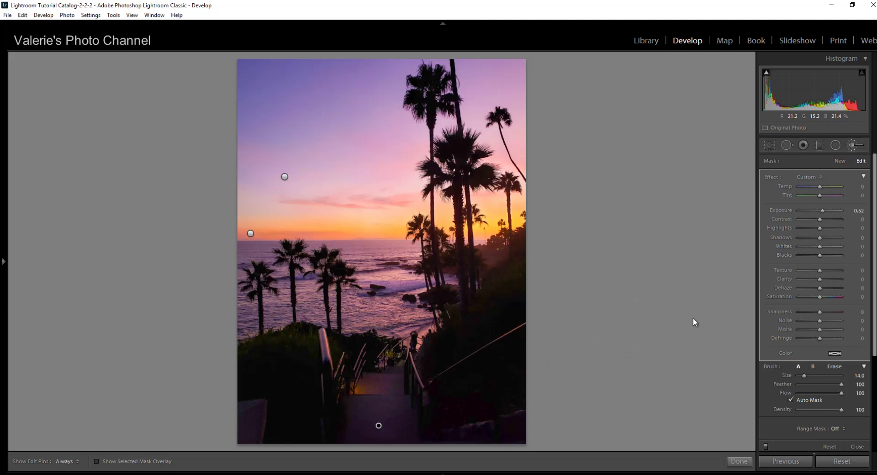
pyautogui.click(766, 447)
pyautogui.click(766, 446)
# Finish the brush edits, switch to the Radial Filter, and enable Invert.
pyautogui.click(739, 461)
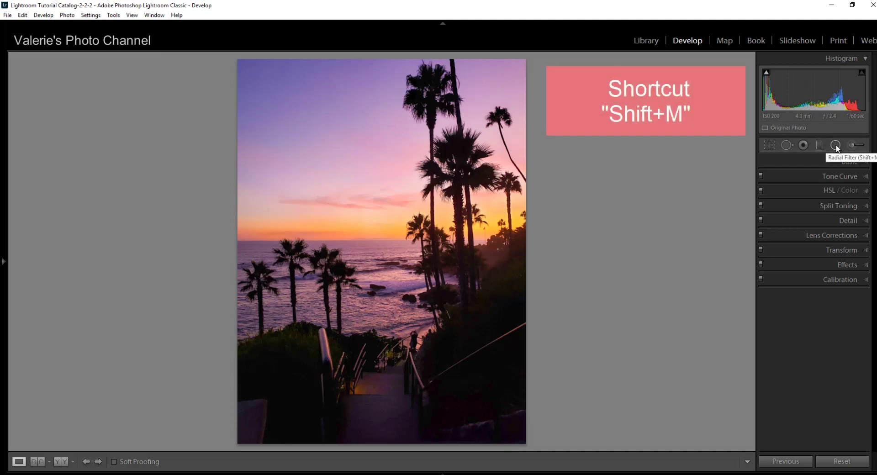
pyautogui.click(835, 145)
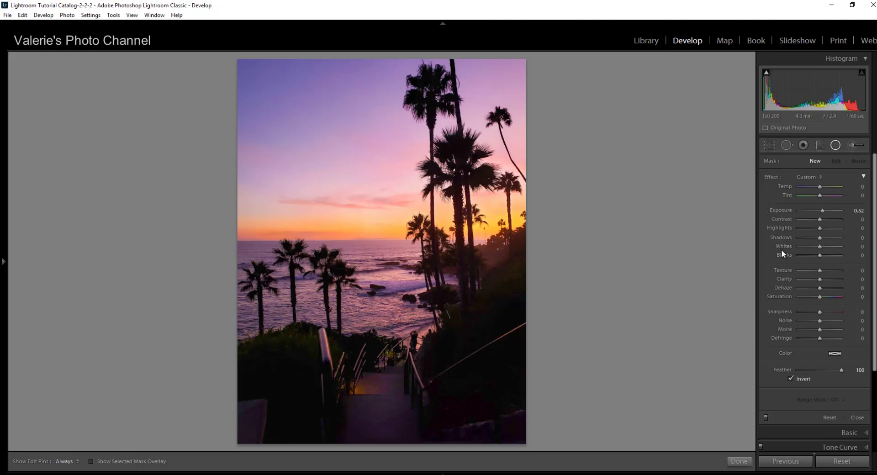
pyautogui.click(791, 378)
# Draw a slightly flattened radial ellipse and move it over the sea beside the rocks.
pyautogui.moveTo(359, 247); pyautogui.dragTo(407, 292)
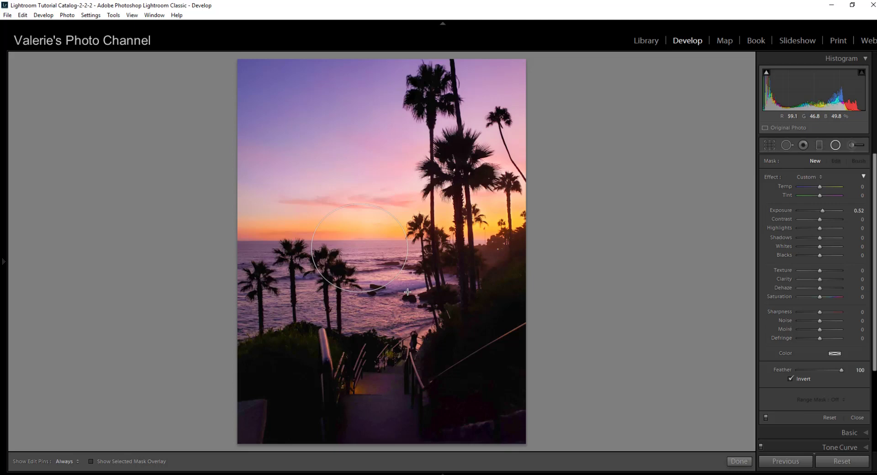
pyautogui.moveTo(407, 290)
pyautogui.mouseDown()
pyautogui.moveTo(413, 270)
pyautogui.moveTo(374, 277)
pyautogui.moveTo(397, 282)
pyautogui.mouseUp()
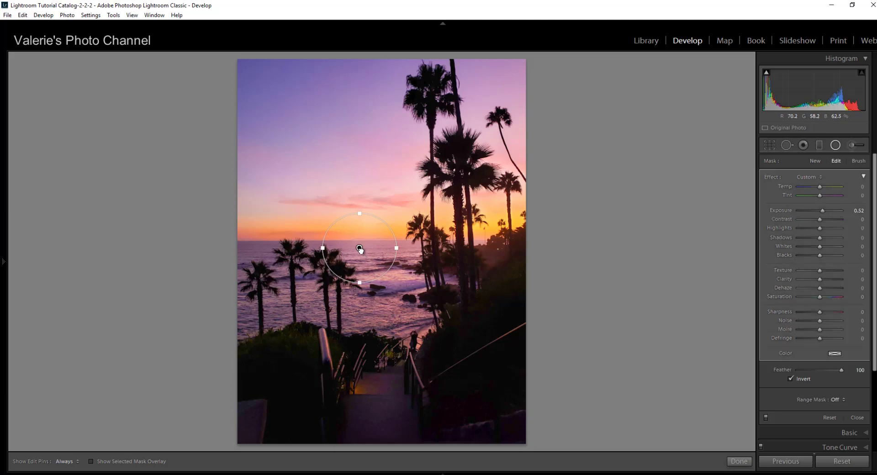
pyautogui.moveTo(360, 249); pyautogui.dragTo(389, 286)
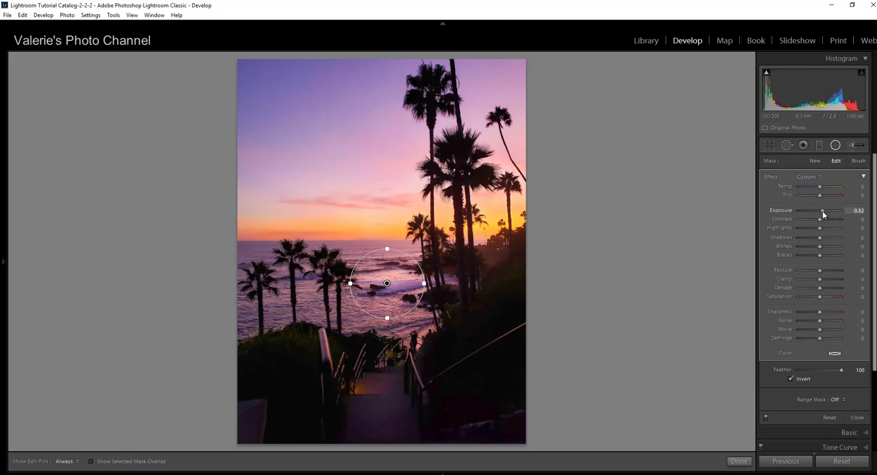
# Set the radial filter to Exposure 1.83 and Feather 100, checking Feather 0 and Invert off and on.
pyautogui.moveTo(822, 212); pyautogui.dragTo(830, 212)
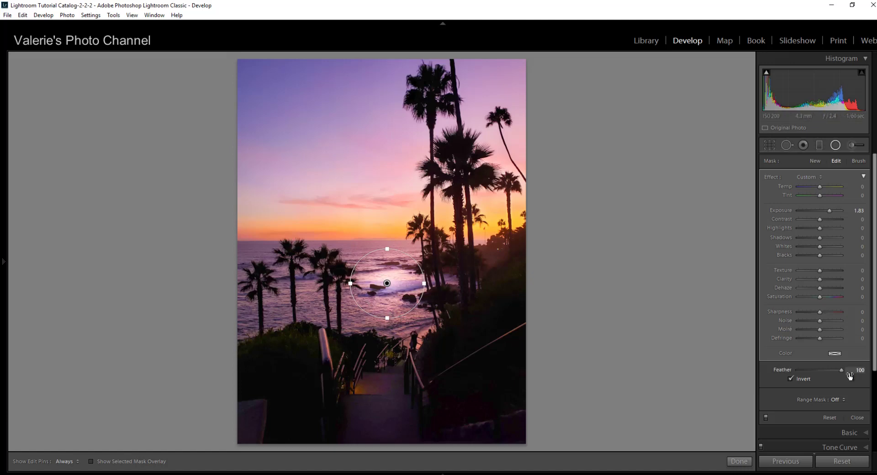
pyautogui.moveTo(836, 369); pyautogui.dragTo(793, 367)
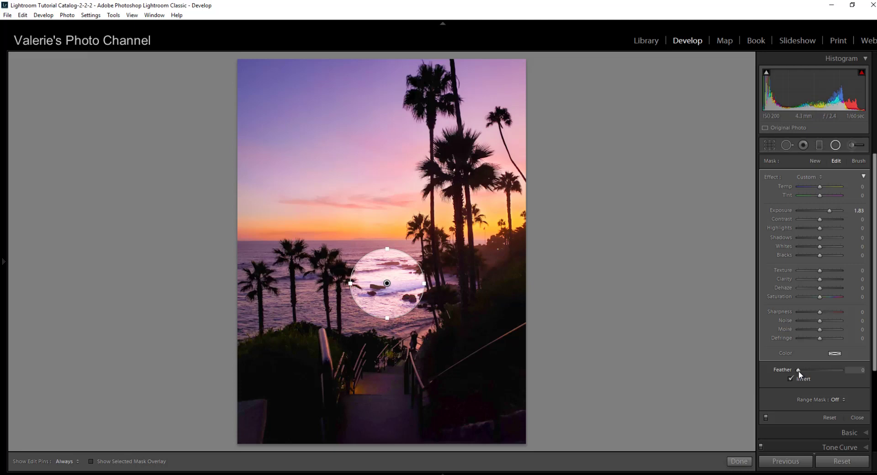
pyautogui.moveTo(803, 370); pyautogui.dragTo(842, 373)
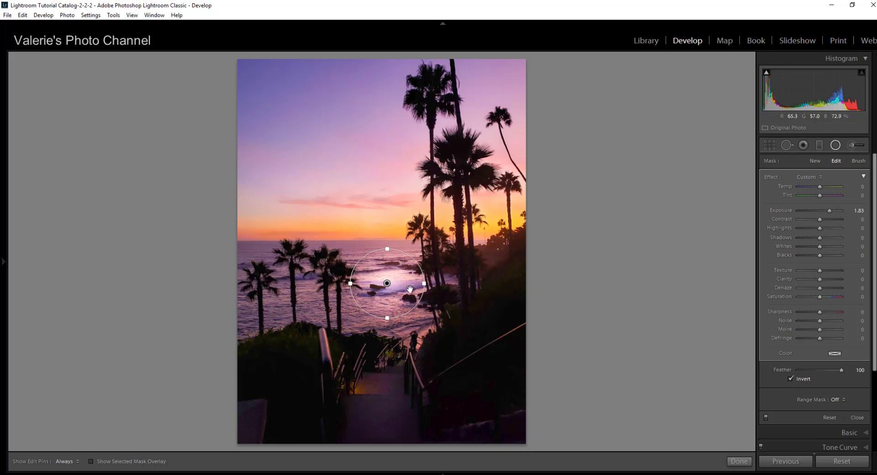
pyautogui.click(791, 377)
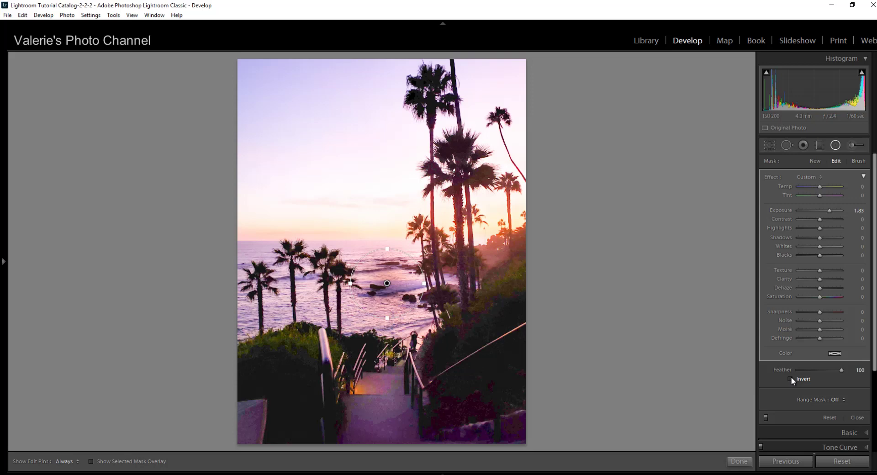
pyautogui.click(791, 377)
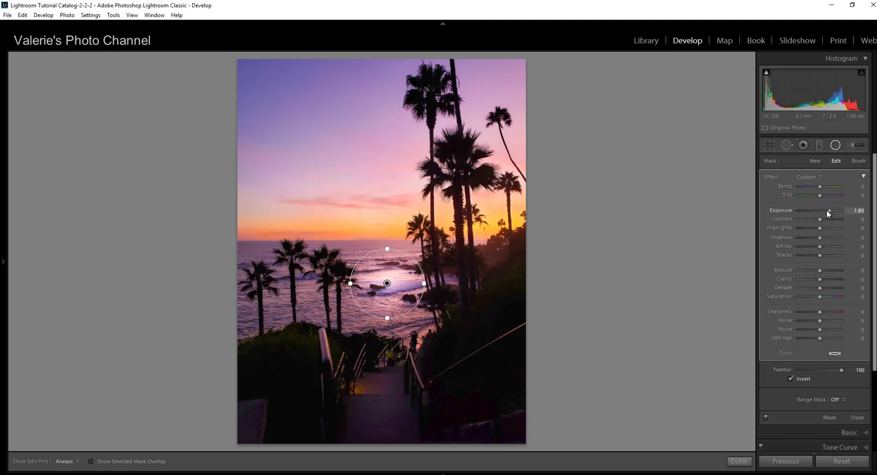
# Ease the ocean patch to Exposure 0.61, compare with the filter off and on, then close it.
pyautogui.moveTo(827, 210); pyautogui.dragTo(822, 211)
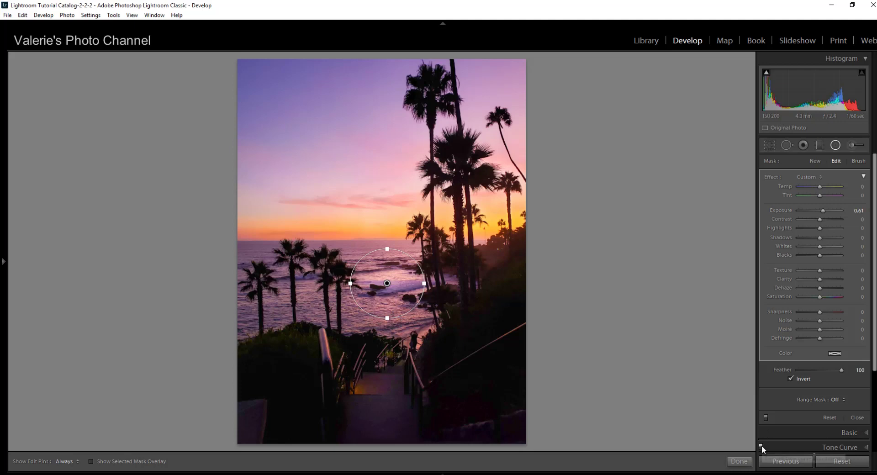
pyautogui.click(766, 416)
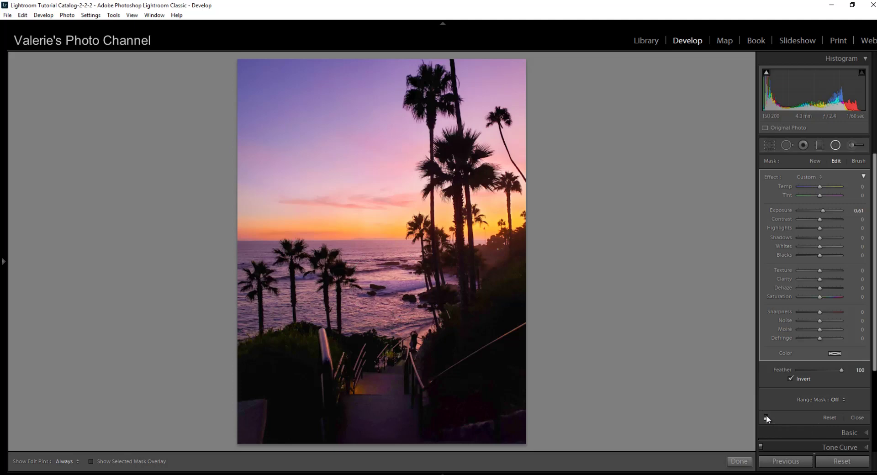
pyautogui.click(766, 417)
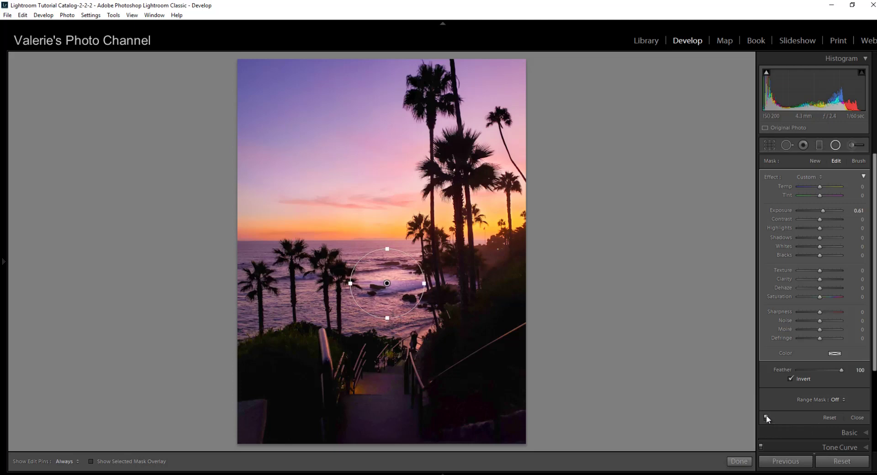
pyautogui.click(766, 416)
pyautogui.click(765, 416)
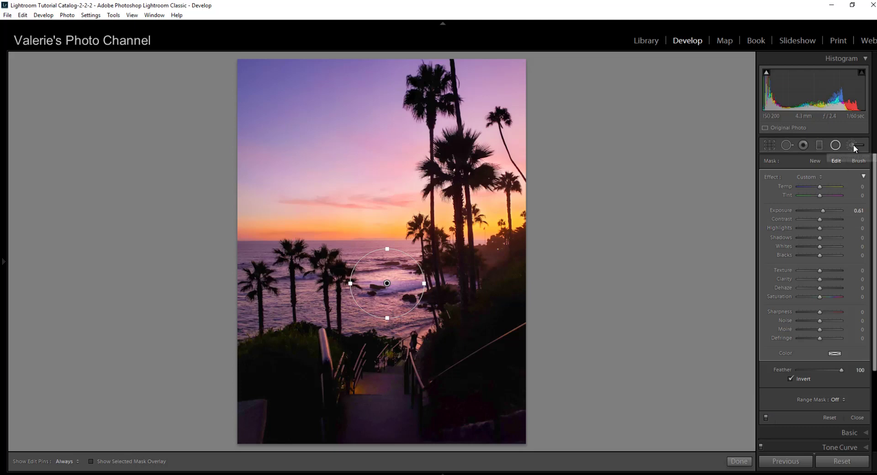
pyautogui.click(738, 461)
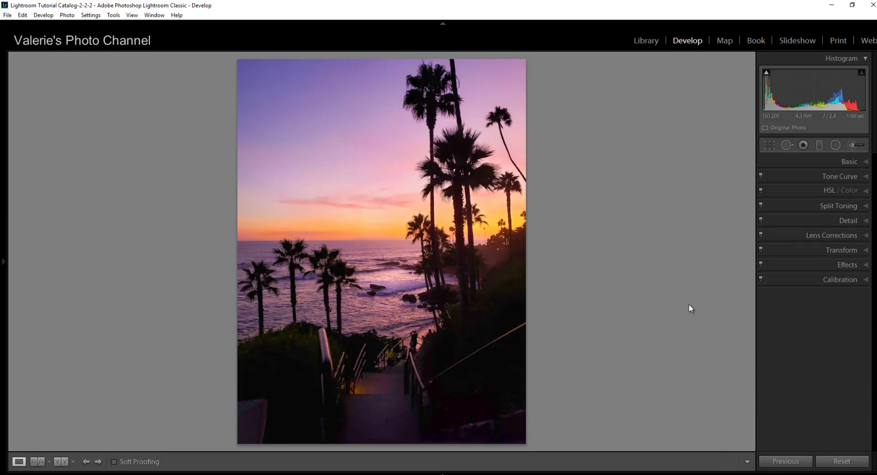
pyautogui.press('\\')
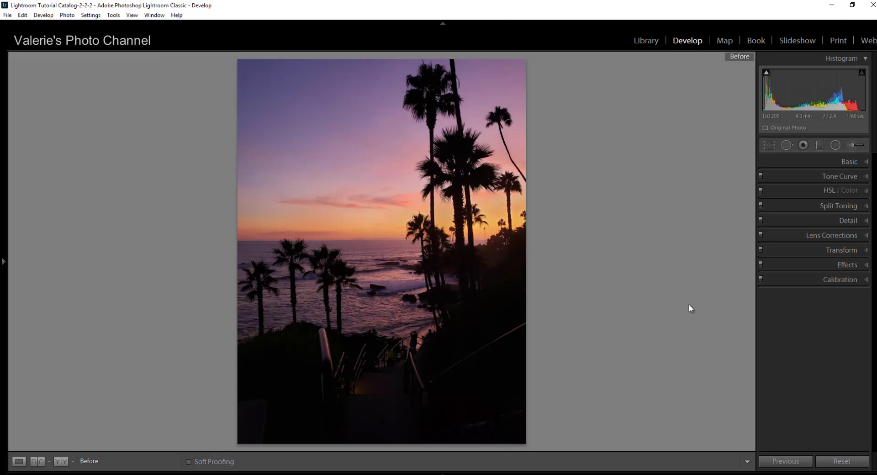
pyautogui.press('\\')
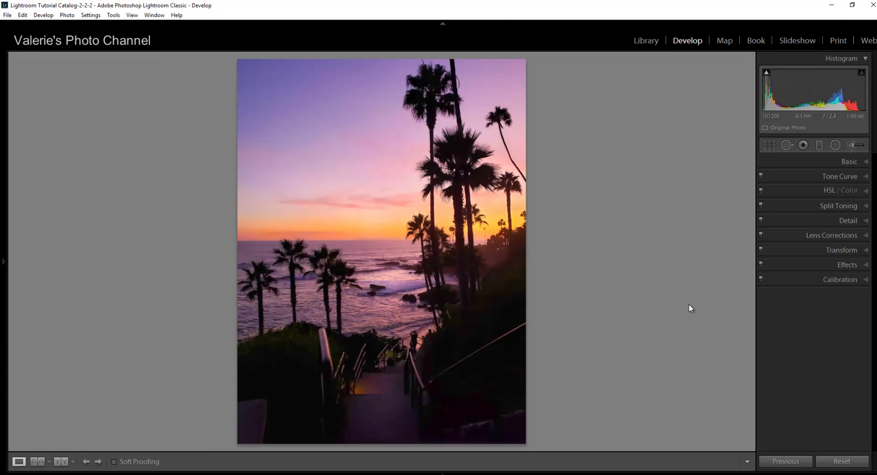